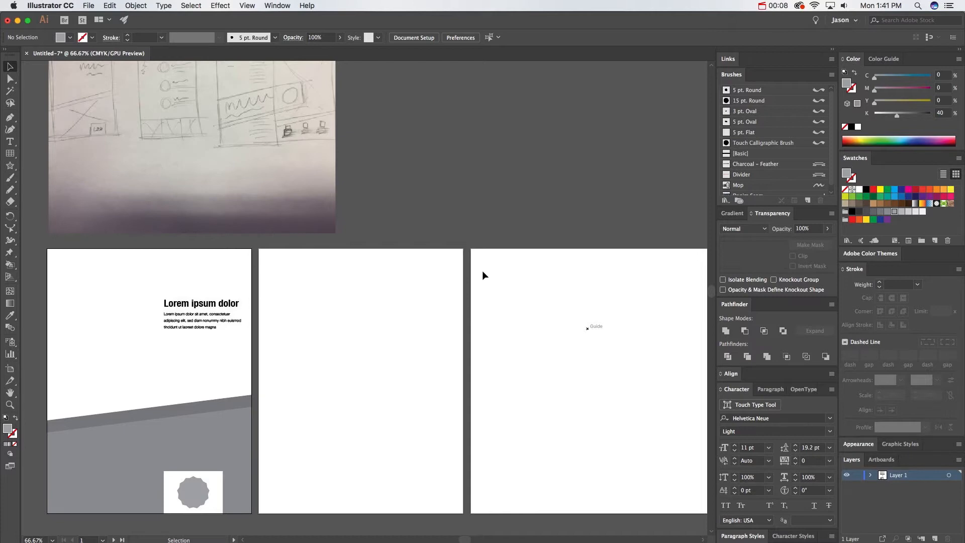
Step: Compare the hand-drawn layout sketches with the finished first page and the empty artboards beside it
left_click_drag(355, 213, 427, 239)
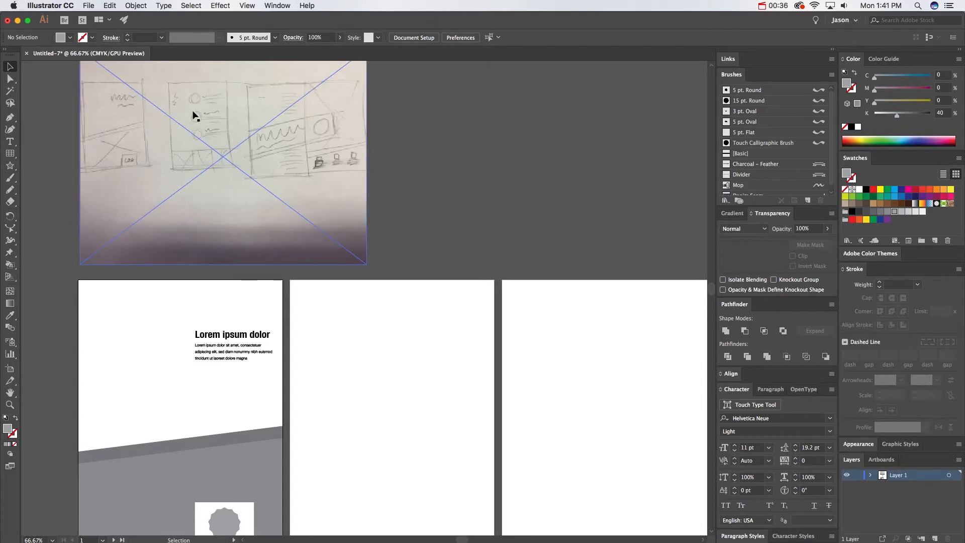
key("space")
left_click_drag(294, 322, 306, 261)
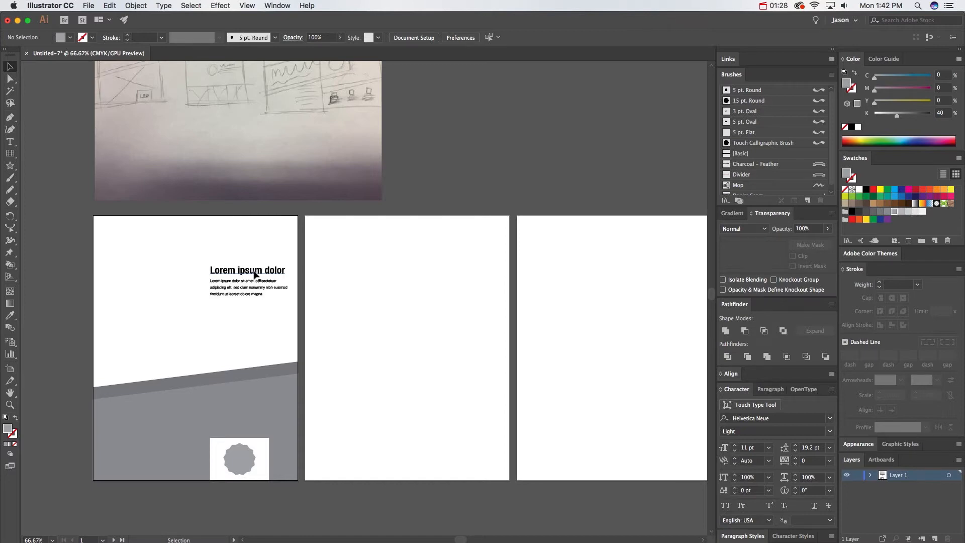
scroll(318, 186, "up", 5)
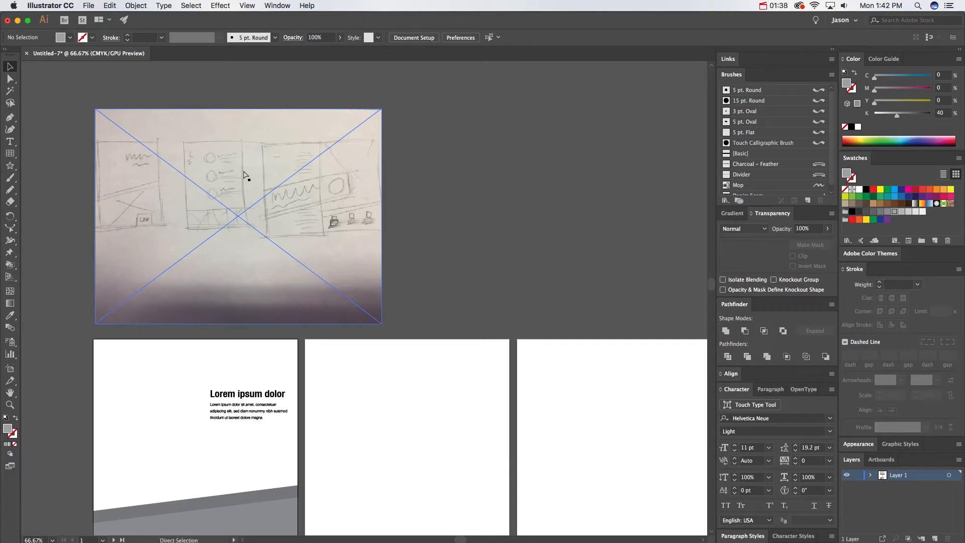
key("super+equal")
key("space")
left_click_drag(241, 157, 367, 246)
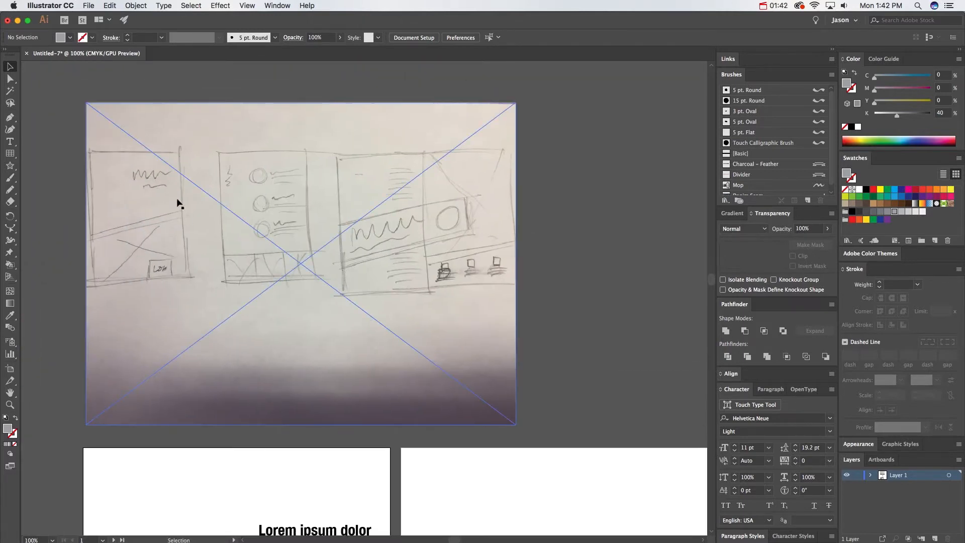
scroll(196, 294, "down", 2)
scroll(196, 294, "right", 2)
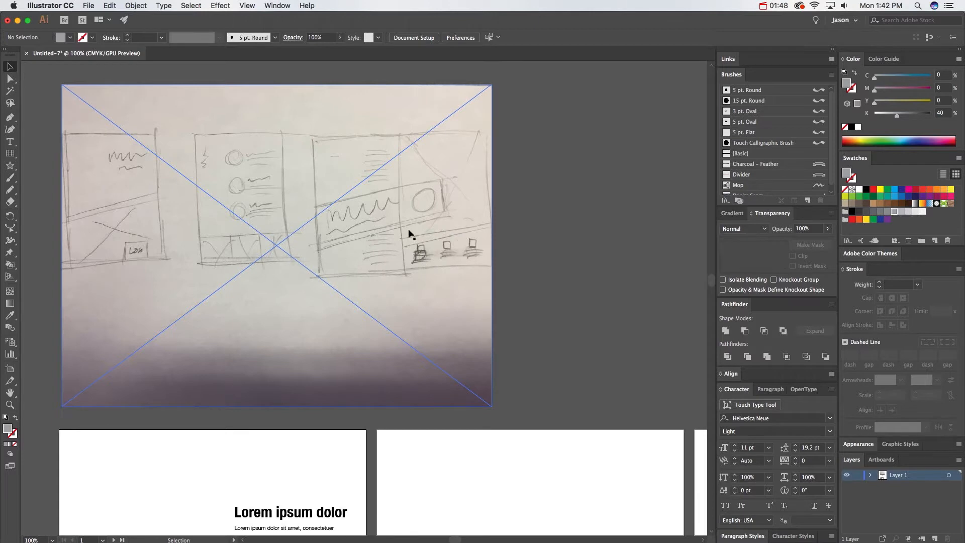
left_click_drag(375, 321, 376, 198)
left_click_drag(458, 433, 465, 288)
left_click_drag(462, 378, 451, 320)
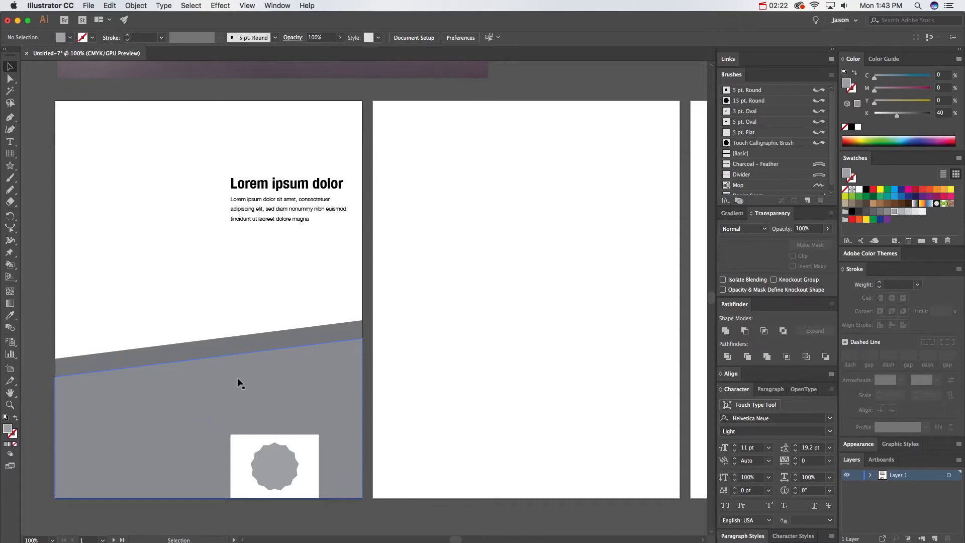
scroll(240, 383, "up", 10)
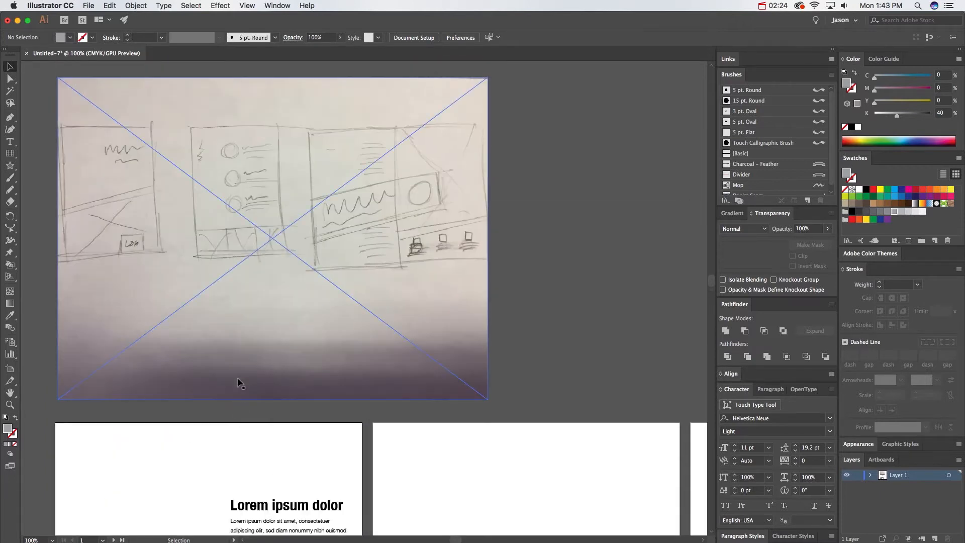
scroll(240, 383, "down", 10)
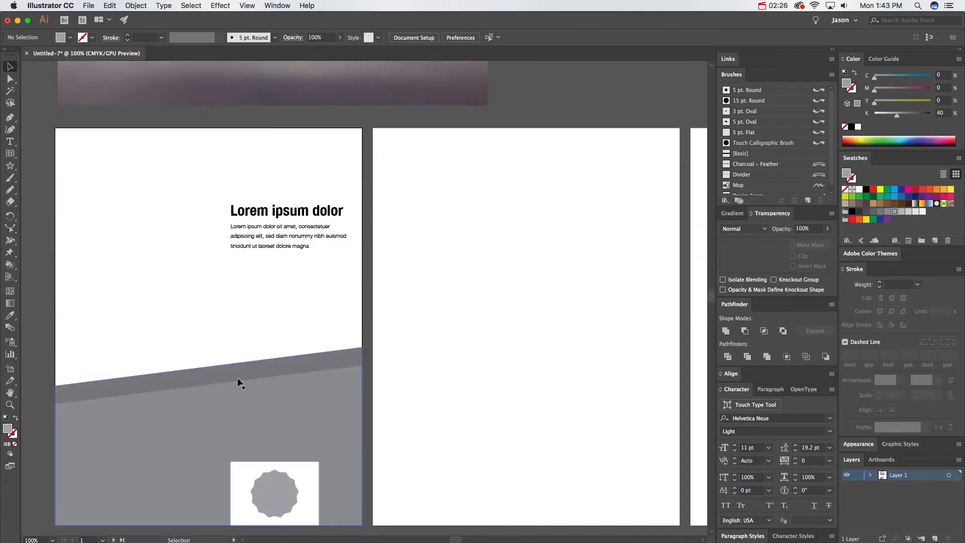
scroll(240, 383, "down", 2)
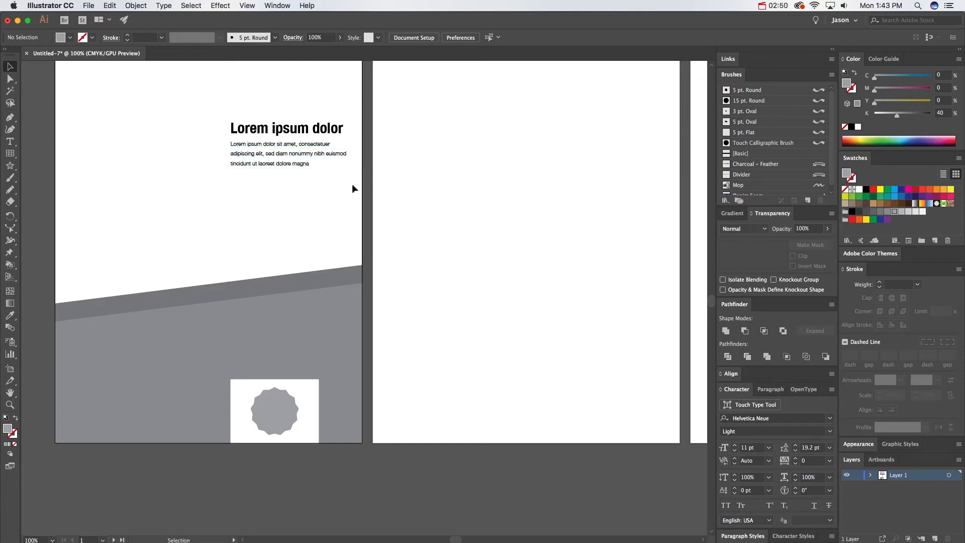
scroll(347, 201, "up", 2)
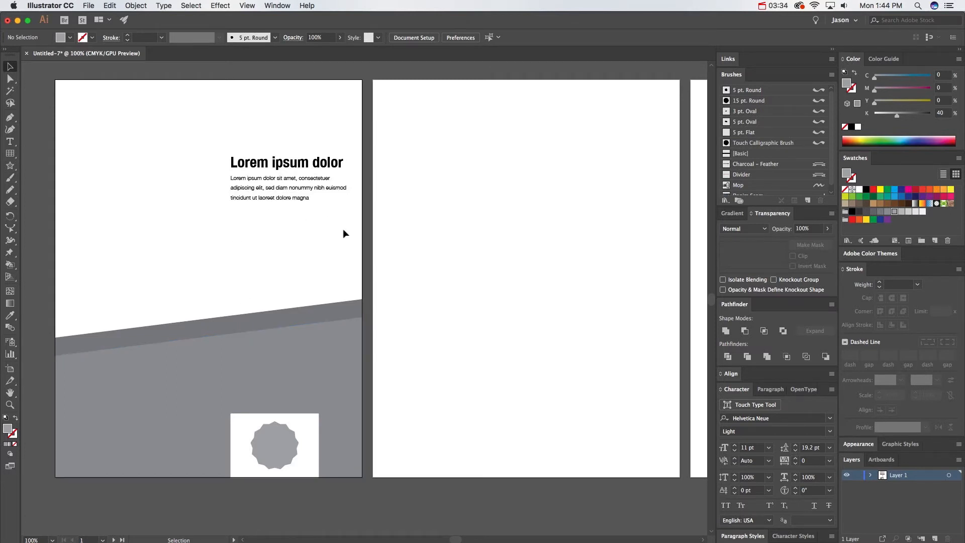
Step: Show the document grid over the artboards
key("super+apostrophe")
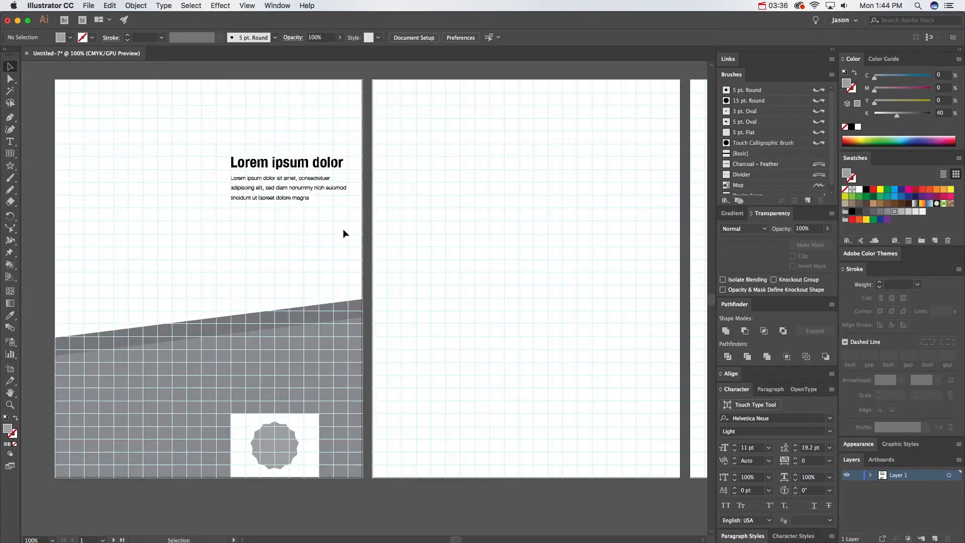
left_click_drag(487, 273, 387, 294)
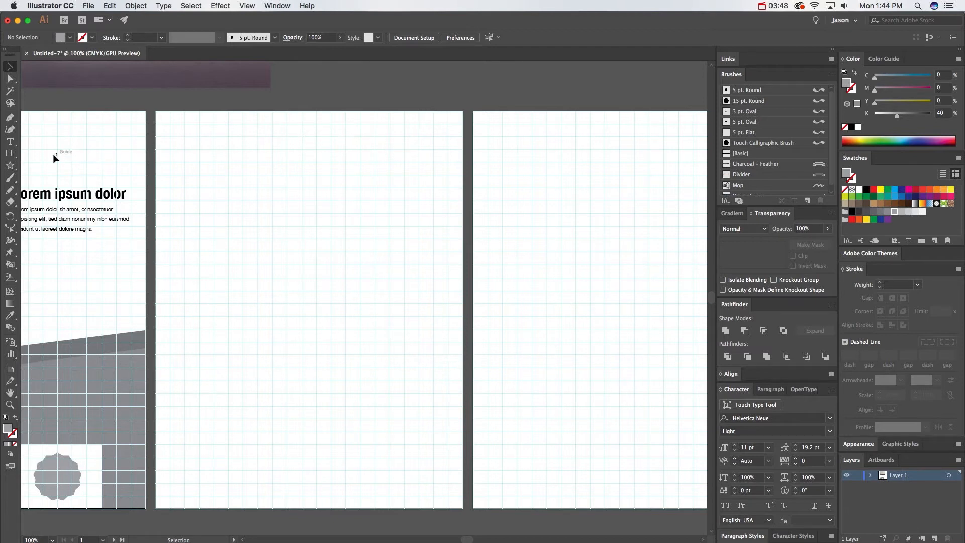
mouse_move(17, 158)
left_mouse_down()
mouse_move(70, 193)
mouse_move(91, 196)
mouse_move(12, 176)
mouse_move(14, 158)
left_mouse_up()
left_click(10, 66)
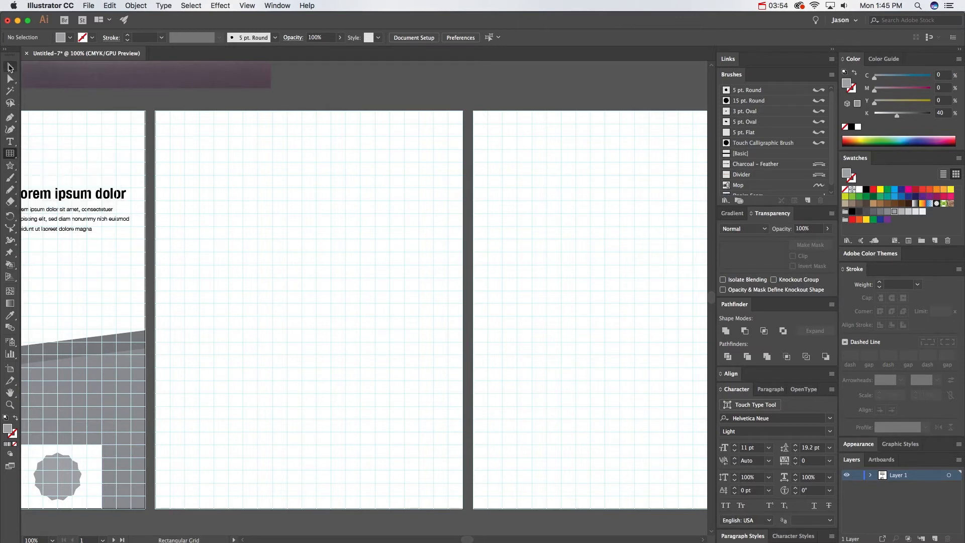
Step: Examine the second page in the sketch photo: side text, three circles with text and the image strip below
key("space")
key("space")
key("super+minus")
mouse_move(314, 177)
left_mouse_down()
mouse_move(341, 358)
mouse_move(349, 322)
left_mouse_up()
left_click(328, 243)
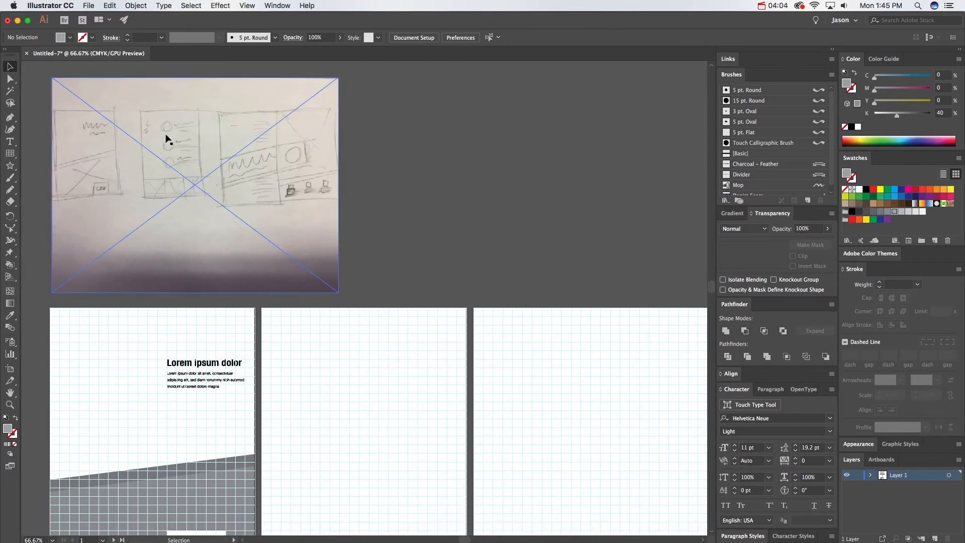
scroll(143, 123, "up", 3)
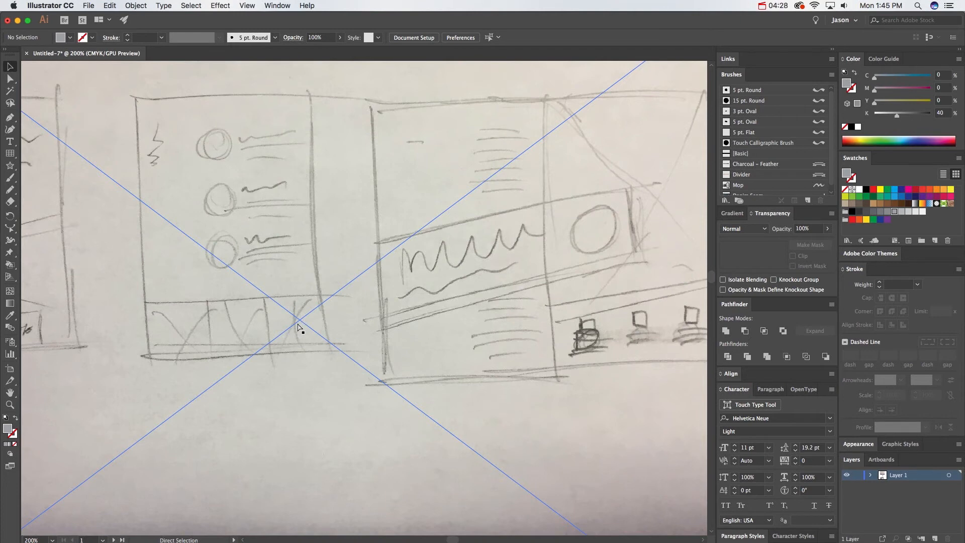
key("super+minus")
key("super+minus")
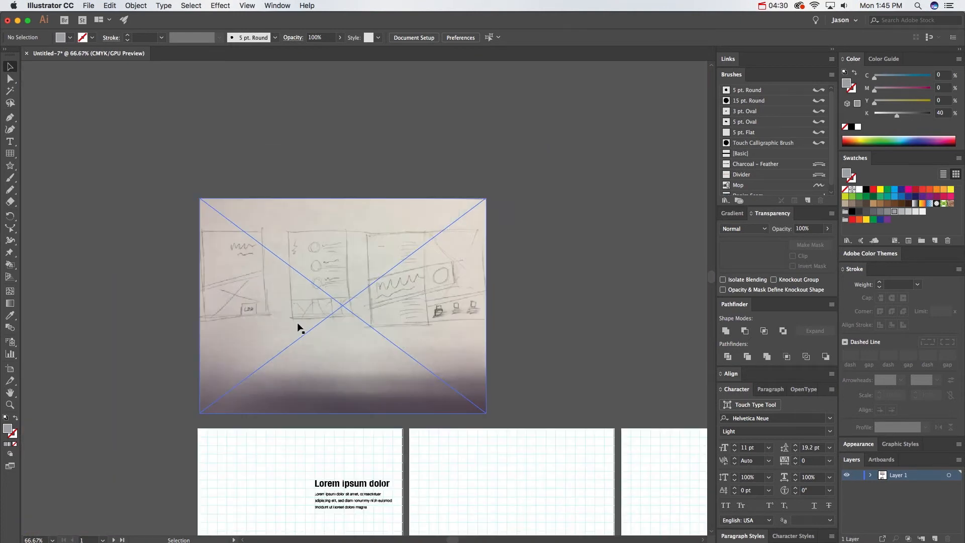
Step: Add a placeholder text frame in the upper-left area of the second artboard and trim it to "Lorem ipsum dolor sit ame"
scroll(323, 234, "down", 5)
left_click_drag(330, 246, 239, 263)
left_click(10, 142)
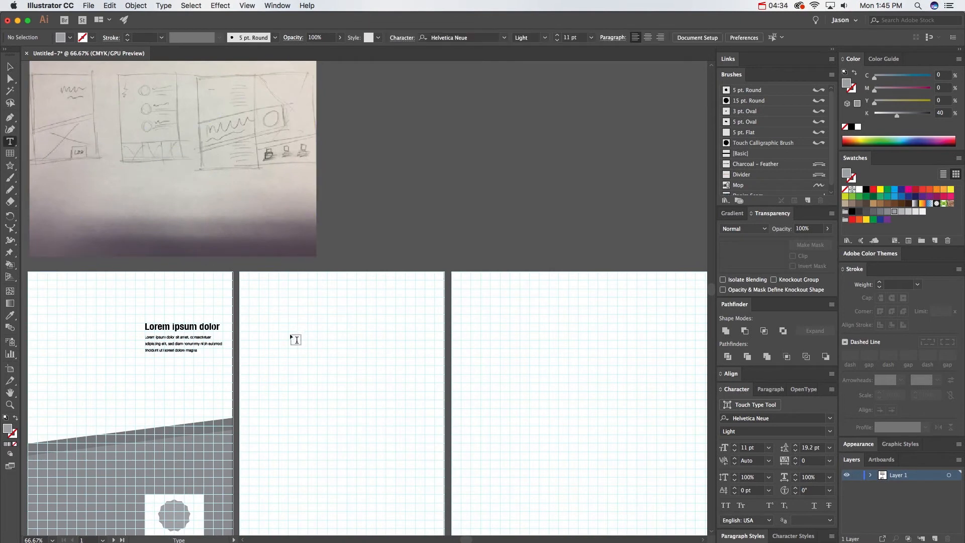
left_click_drag(249, 307, 308, 323)
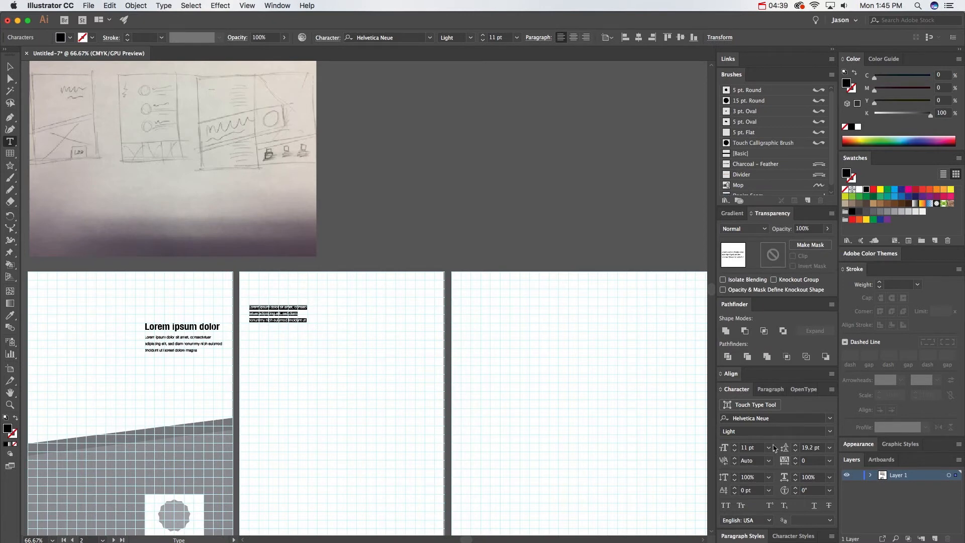
left_click(292, 307)
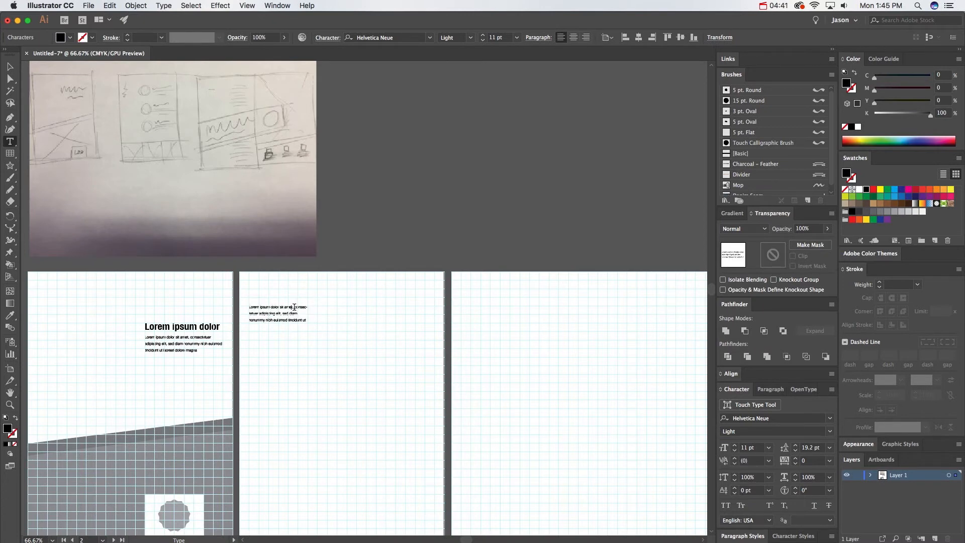
key("super+equal")
key("super+equal")
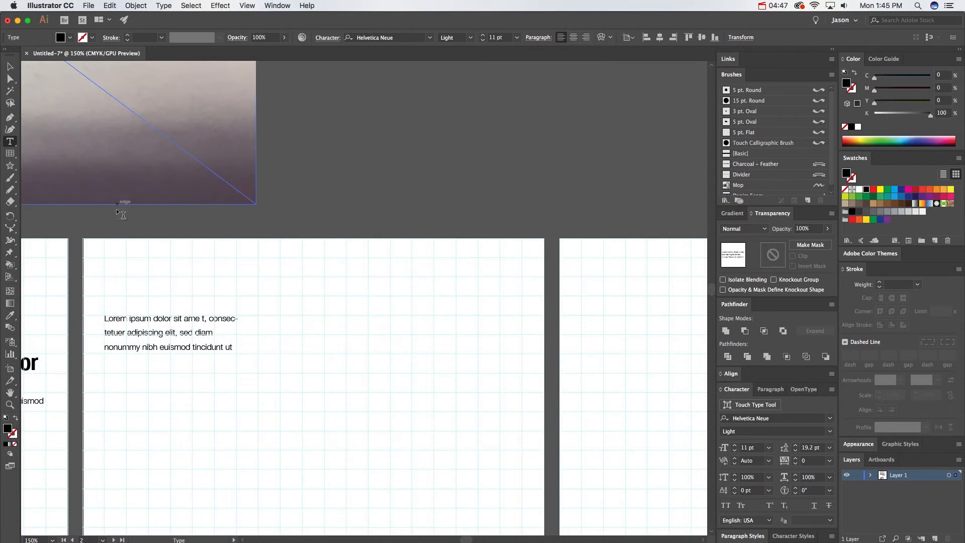
left_click_drag(198, 319, 235, 348)
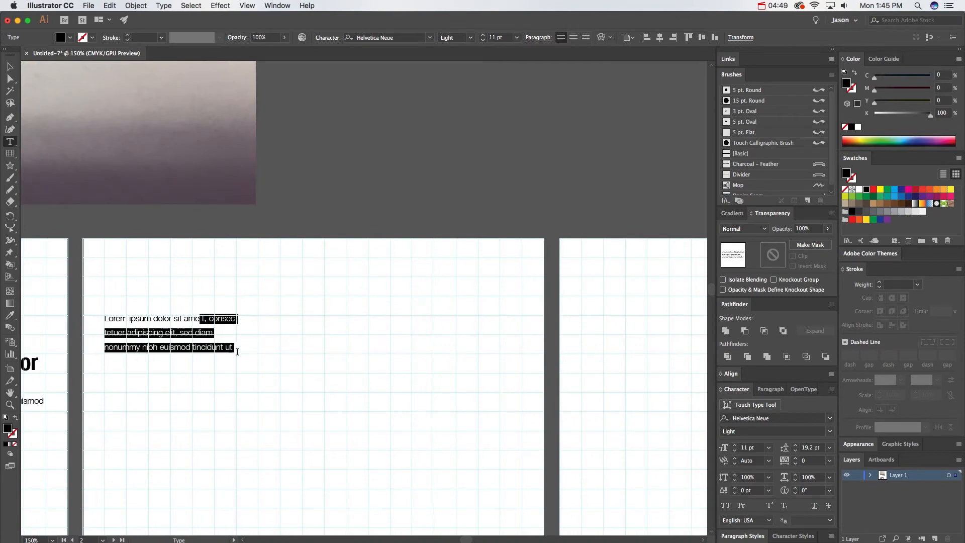
key("BackSpace")
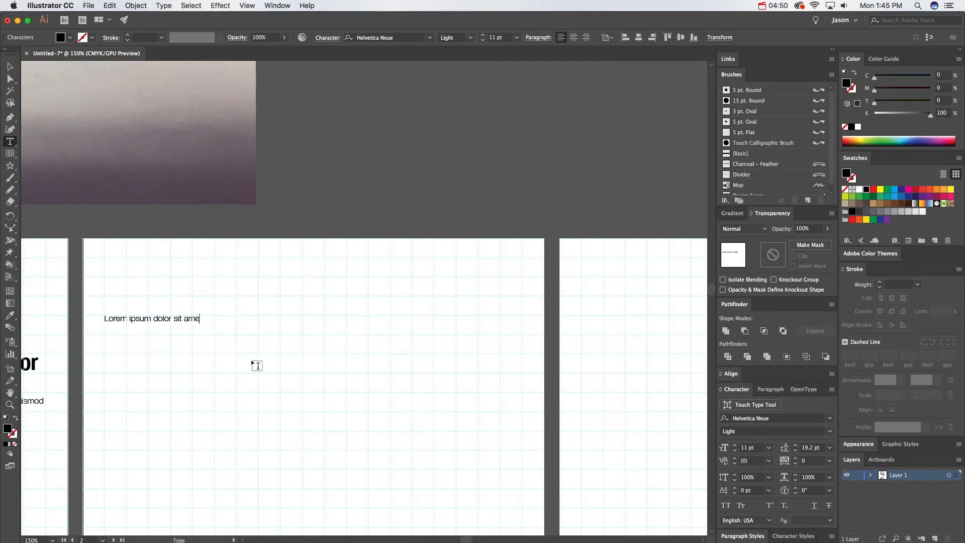
Step: Set the font size of the trimmed placeholder line to 14 pt
left_click(9, 66)
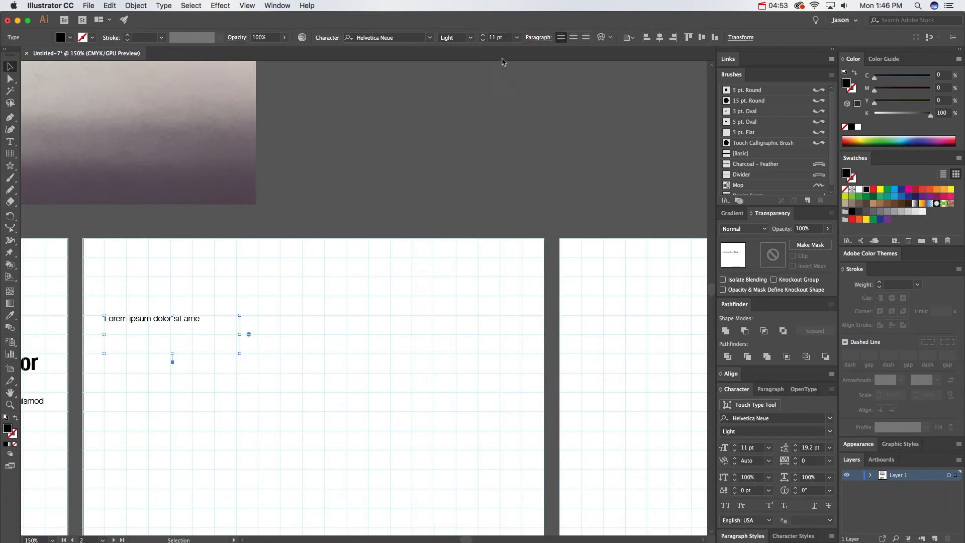
left_click(483, 36)
left_click(483, 36)
left_click(483, 35)
left_click(483, 36)
left_click(483, 36)
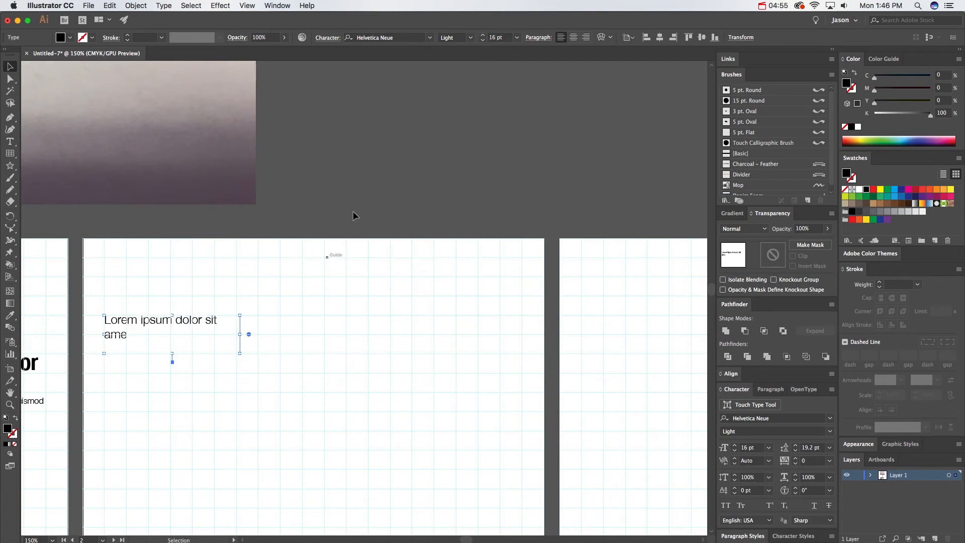
left_click(483, 40)
left_click(483, 40)
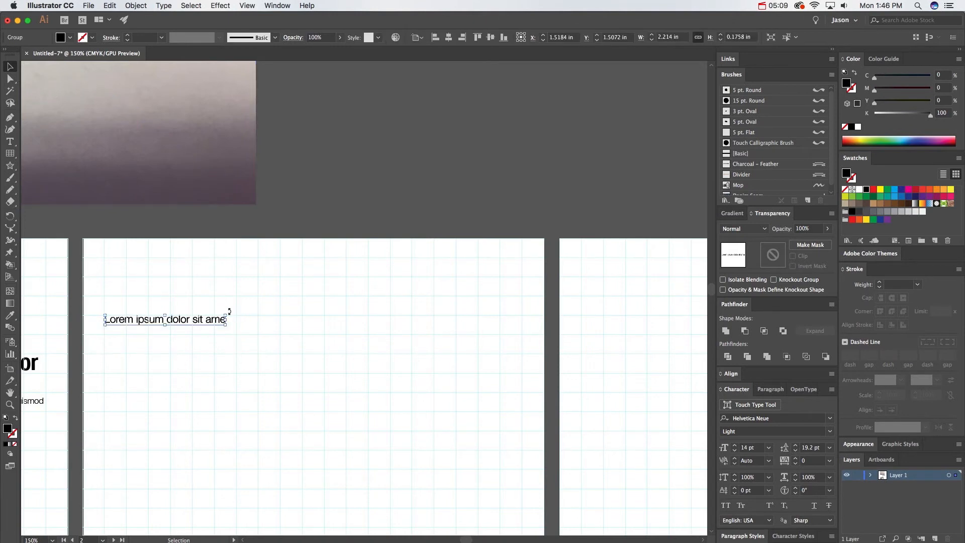
Step: Rotate the placeholder line 90° counterclockwise and place it vertically along the second artboard's left edge, near the top
left_click_drag(229, 312, 160, 256)
left_click_drag(166, 341, 112, 355)
key("super+1")
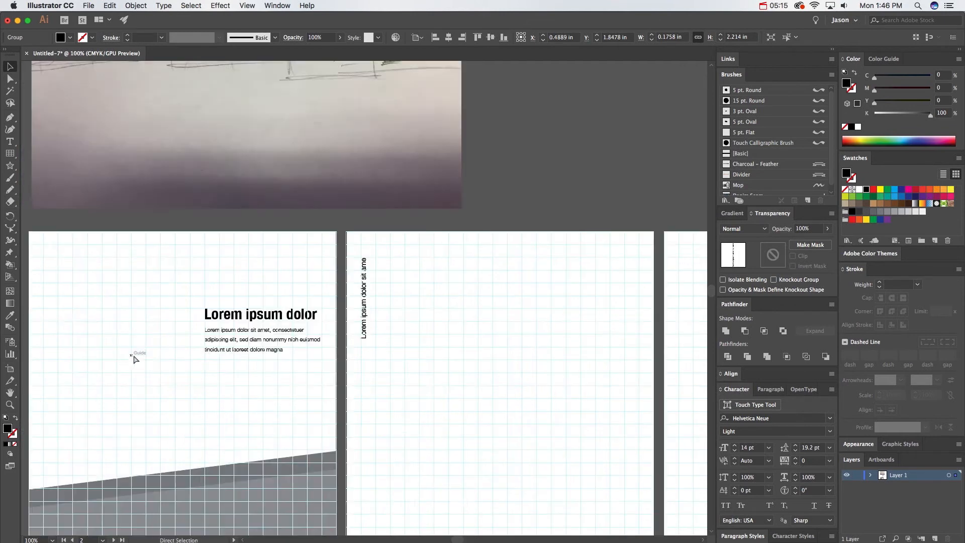
key("super+minus")
left_click(499, 234)
Step: Draw a circle about 1.56 in across near the top of the second artboard, right of its center
left_click_drag(464, 331, 358, 293)
left_click_drag(248, 243, 245, 273)
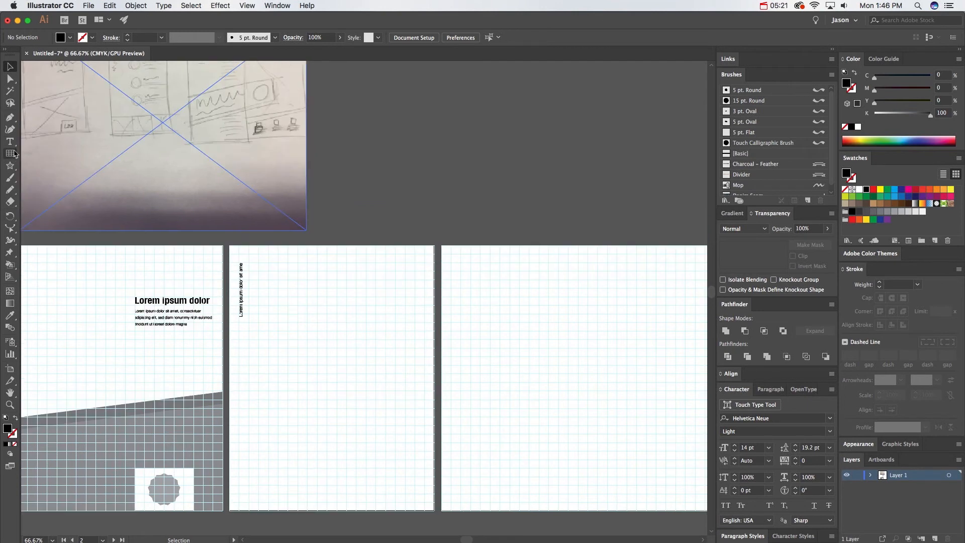
left_click(12, 168)
left_click_drag(12, 168, 50, 187)
scroll(359, 287, "up", 1)
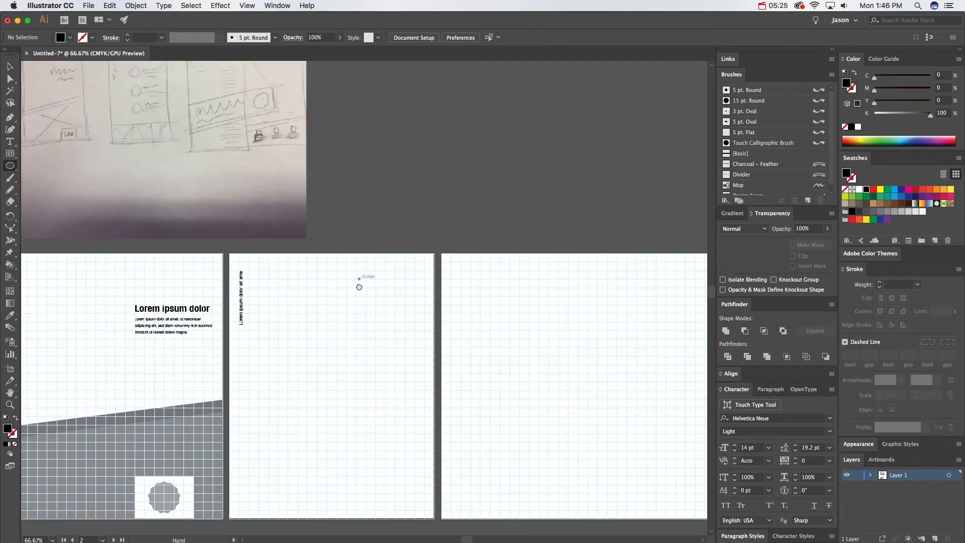
scroll(359, 287, "down", 2)
left_click_drag(327, 255, 351, 291)
Step: Fill the circle with 60% black gray and move it slightly left along the grid
key("v")
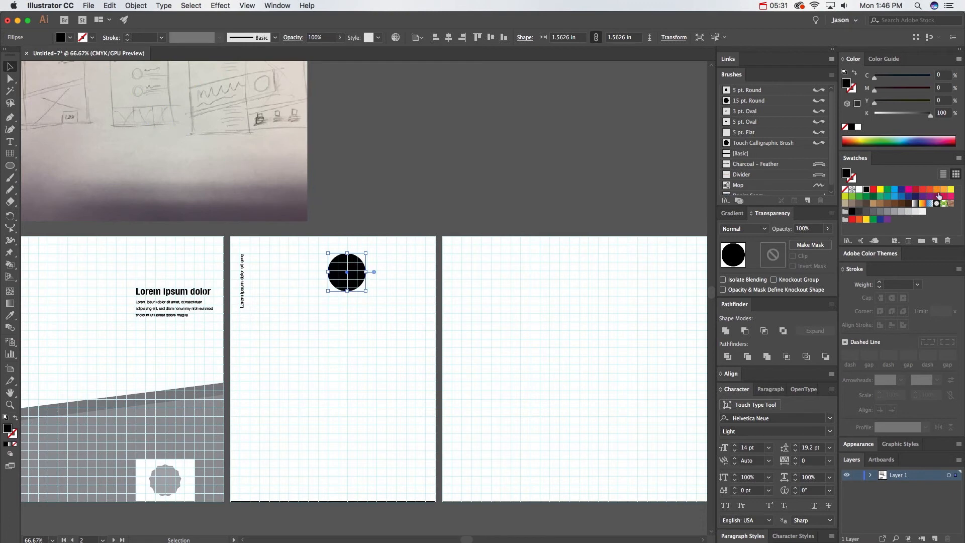
left_click(880, 215)
left_click_drag(349, 281, 329, 281)
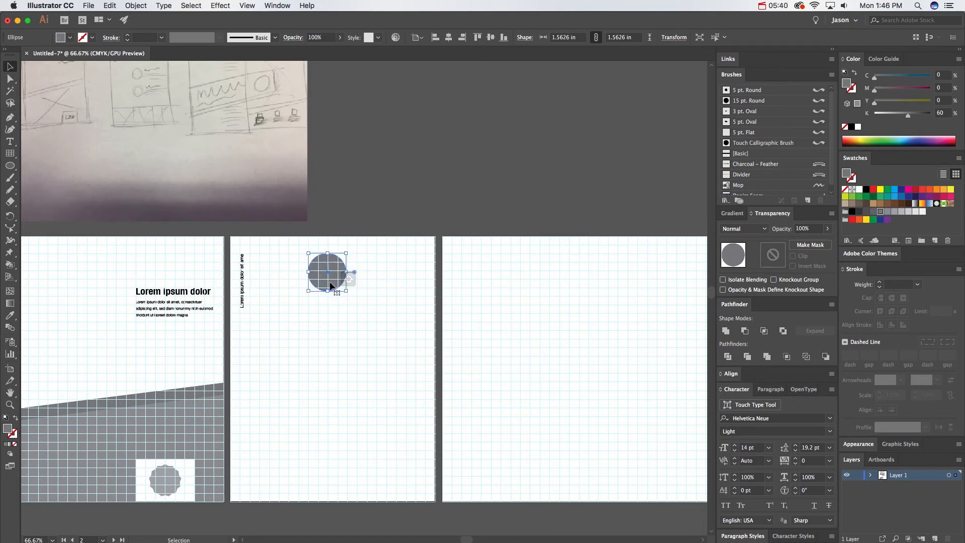
Step: Add a placeholder heading "Lorem ipsum dolor sit amet," at 18 pt to the right of the circle's top
left_click(10, 141)
left_click_drag(347, 254, 411, 264)
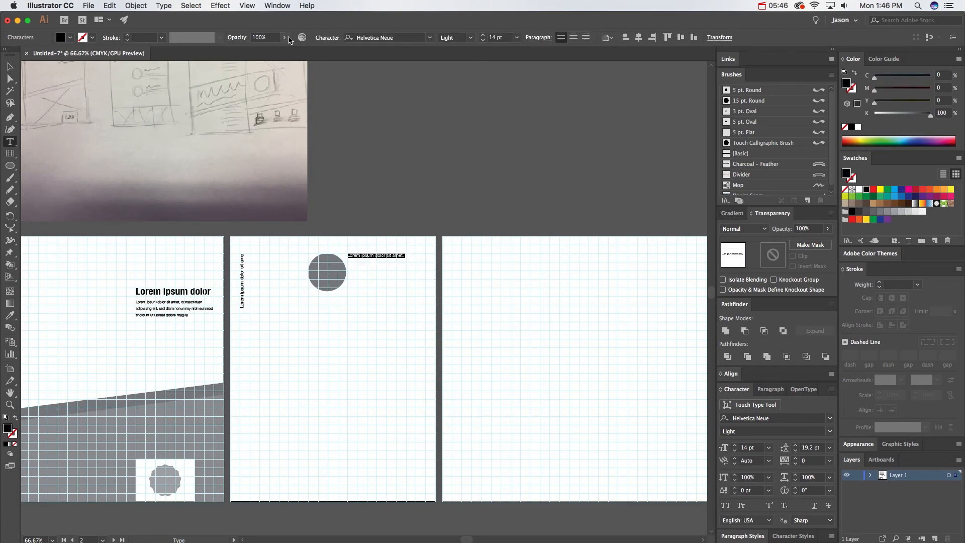
left_click(483, 36)
left_click(484, 36)
left_click(483, 36)
left_click(484, 36)
left_click(9, 67)
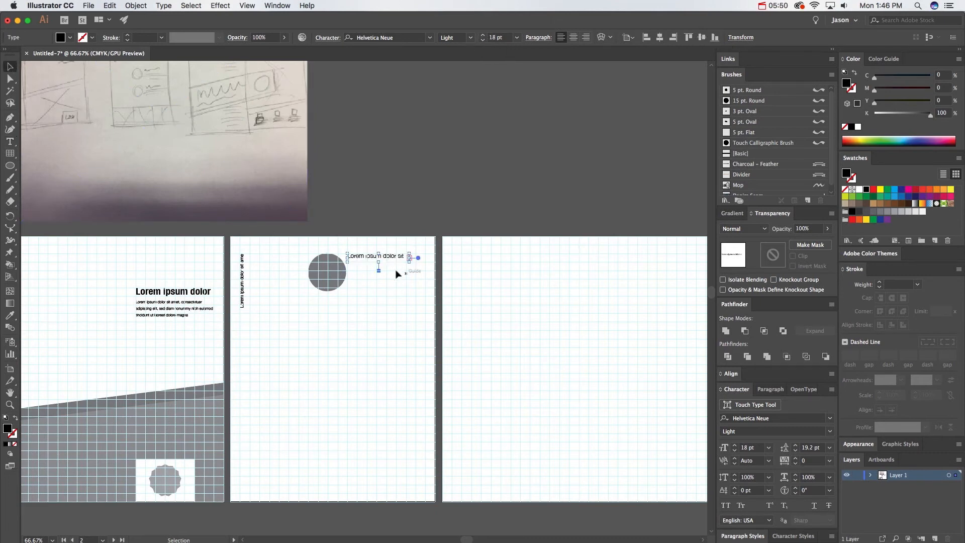
Step: Resize the heading's text frame to fit its text and set the font style to Condensed Bold
left_click_drag(381, 265, 381, 275)
left_click(471, 37)
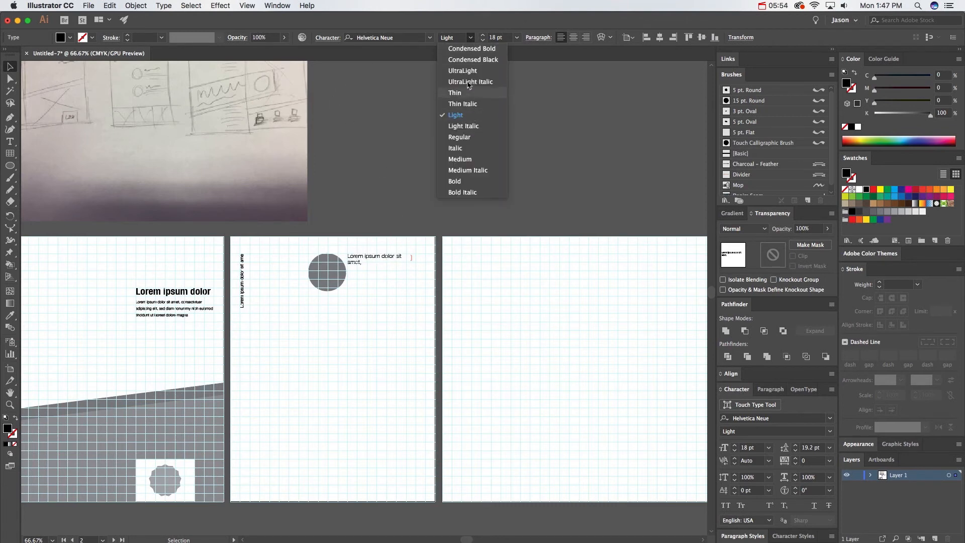
left_click(472, 48)
left_click_drag(411, 271, 385, 269)
Step: Add a placeholder body text frame below the heading, right of the circle, and set its font size to 12 pt
key("t")
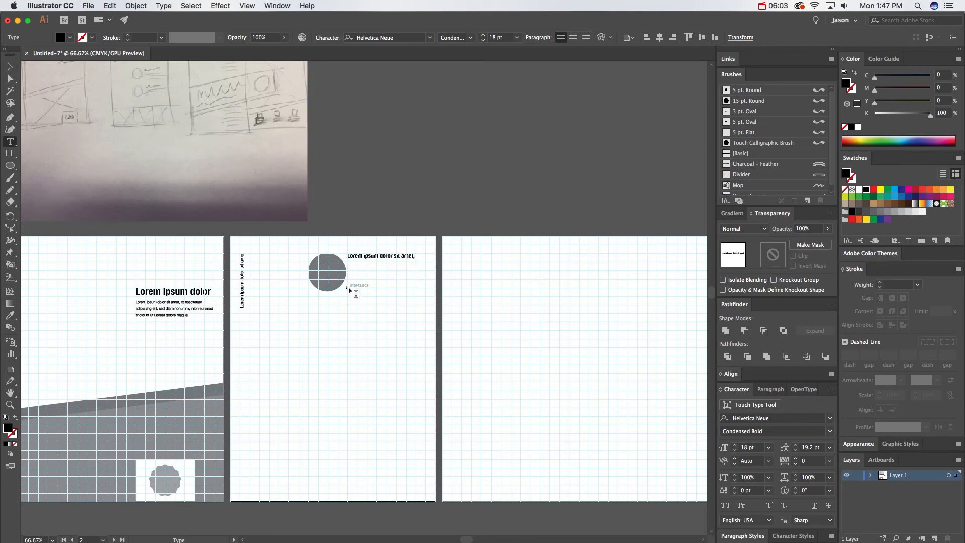
left_click_drag(348, 288, 417, 311)
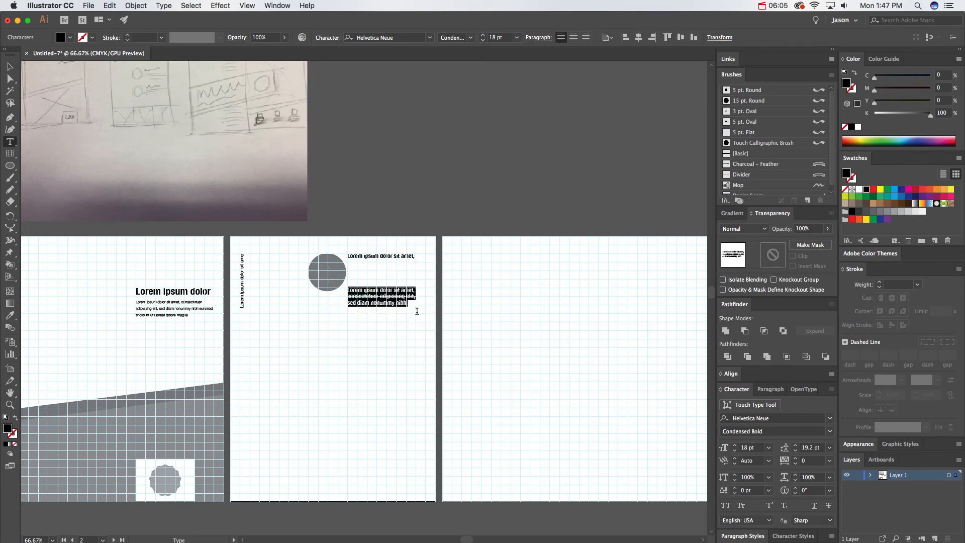
left_click(735, 451)
left_click(734, 450)
left_click(736, 452)
left_click(736, 451)
left_click(735, 452)
left_click(735, 451)
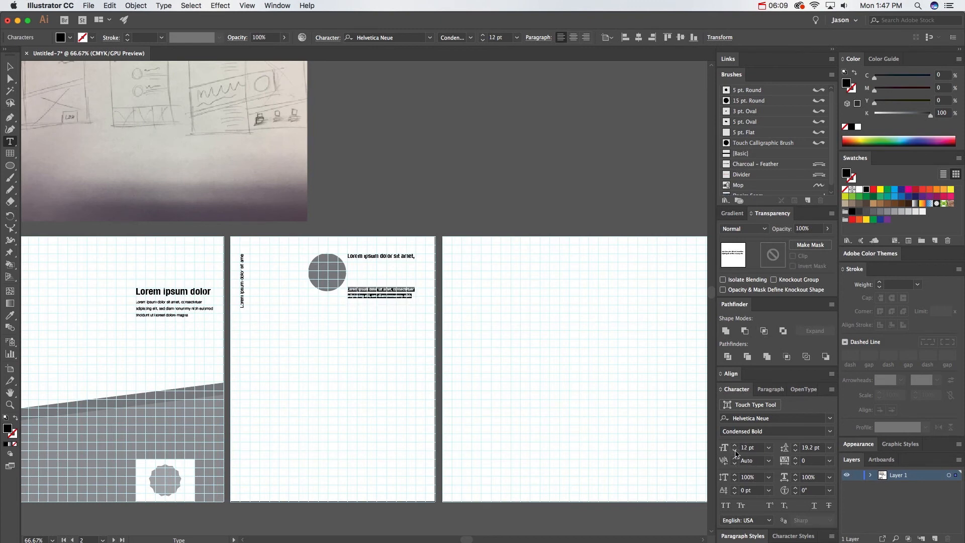
Step: Set the body text's font style to Light and tighten its leading to 17.2 pt
left_click(830, 431)
left_click(744, 508)
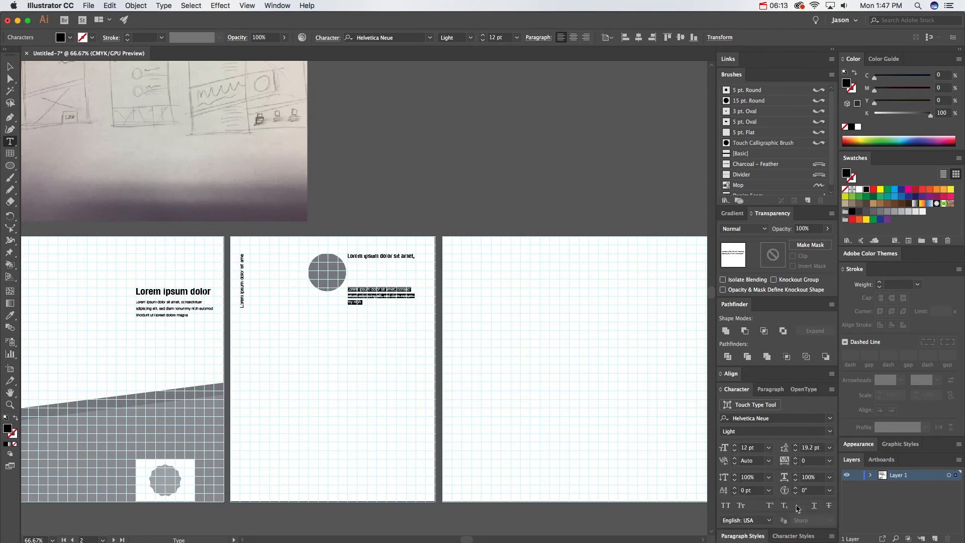
left_click(9, 65)
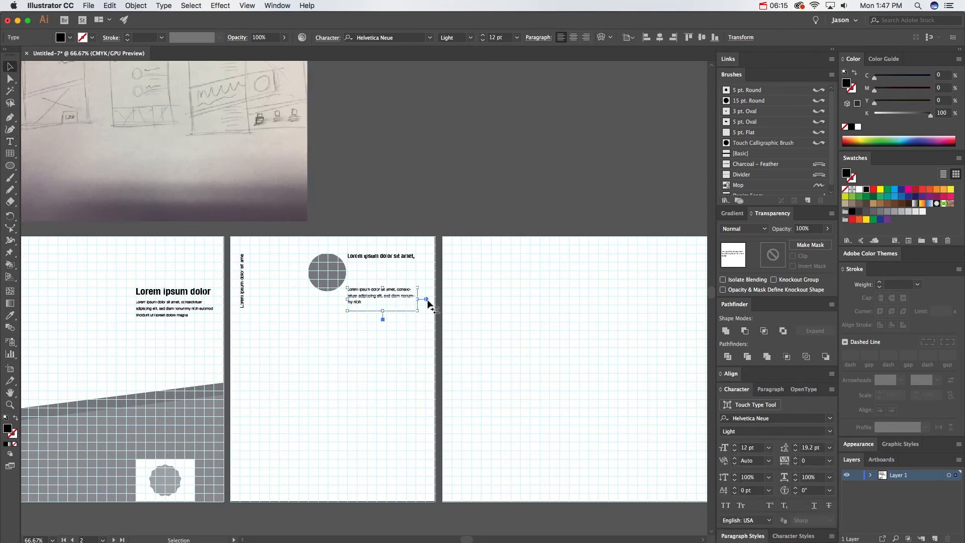
key("alt+Up")
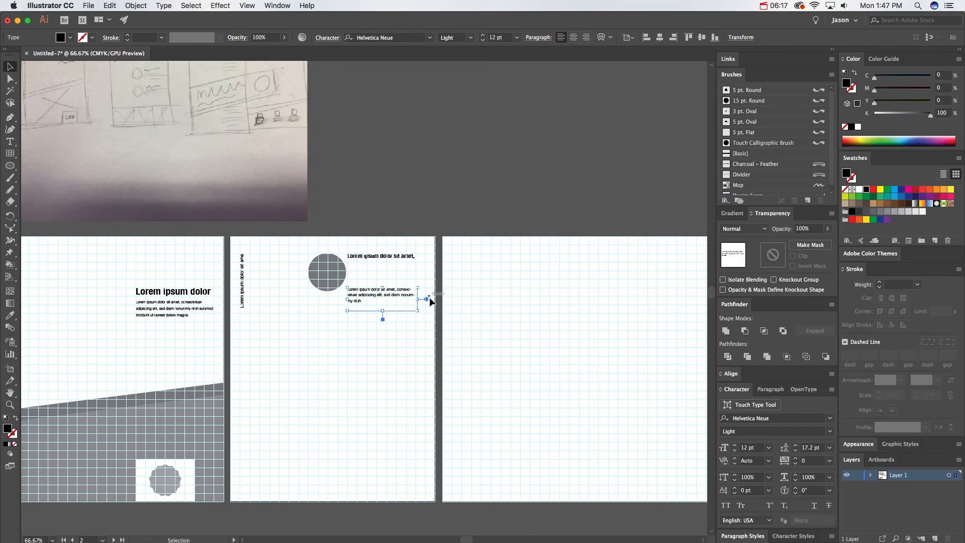
Step: Move the body text up beneath the heading and, with the grid hidden, nudge both texts slightly right and down beside the circle
mouse_move(387, 292)
left_mouse_down()
mouse_move(387, 266)
mouse_move(384, 276)
left_mouse_up()
left_click(391, 257, "shift")
key("super+'")
key("shift+Right")
key("shift+Right")
key("shift+Left")
key("shift+Down")
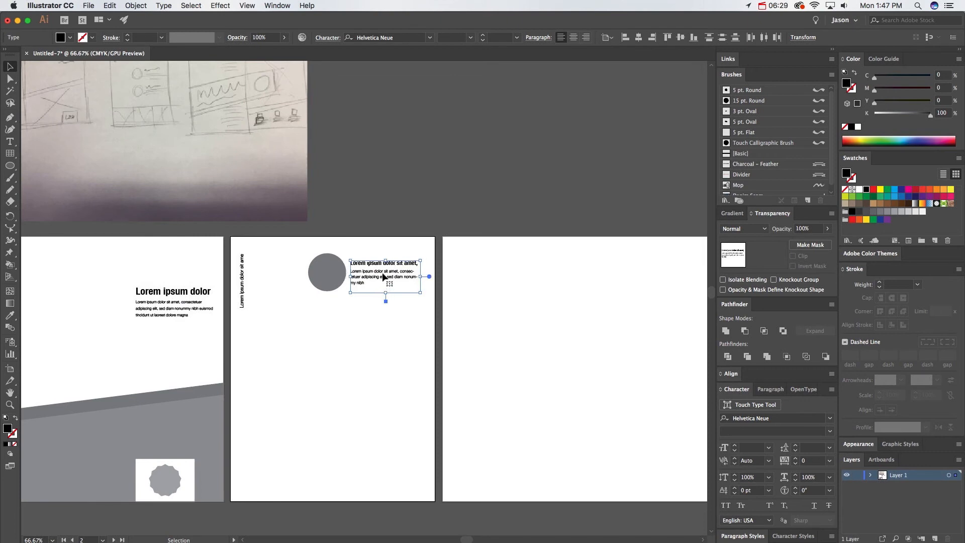
Step: Duplicate the circle with its heading and body text twice straight down at equal spacing to make three rows
left_click_drag(282, 237, 429, 303)
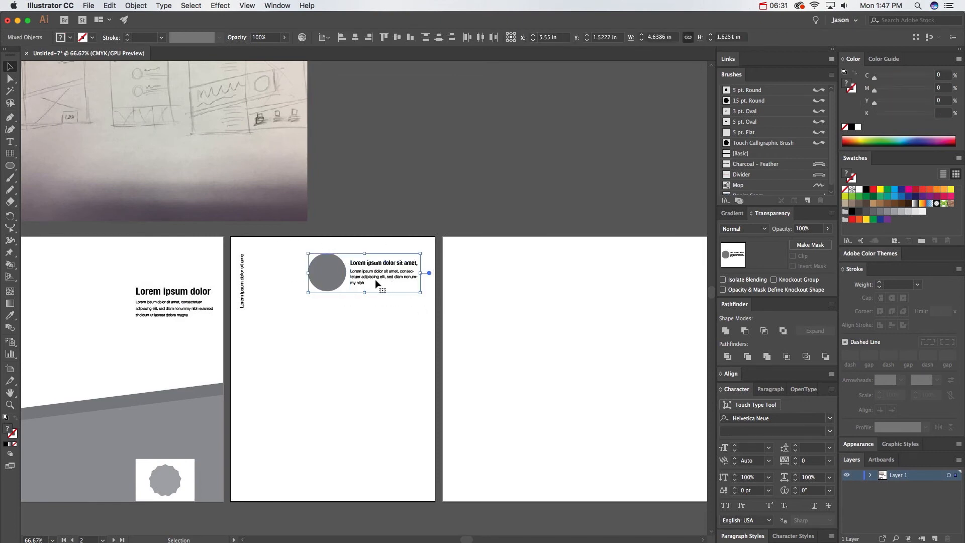
left_click_drag(378, 276, 378, 332)
key("super+d")
Step: With the grid shown, draw a rectangle about 2.83 by 2.79 in in the second artboard's lower-left corner and copy it twice to fill the bottom edge
key("super+apostrophe")
left_click_drag(360, 276, 382, 229)
left_click_drag(10, 166, 35, 167)
left_click_drag(251, 379, 330, 455)
left_click(10, 66)
left_click_drag(297, 408, 457, 388)
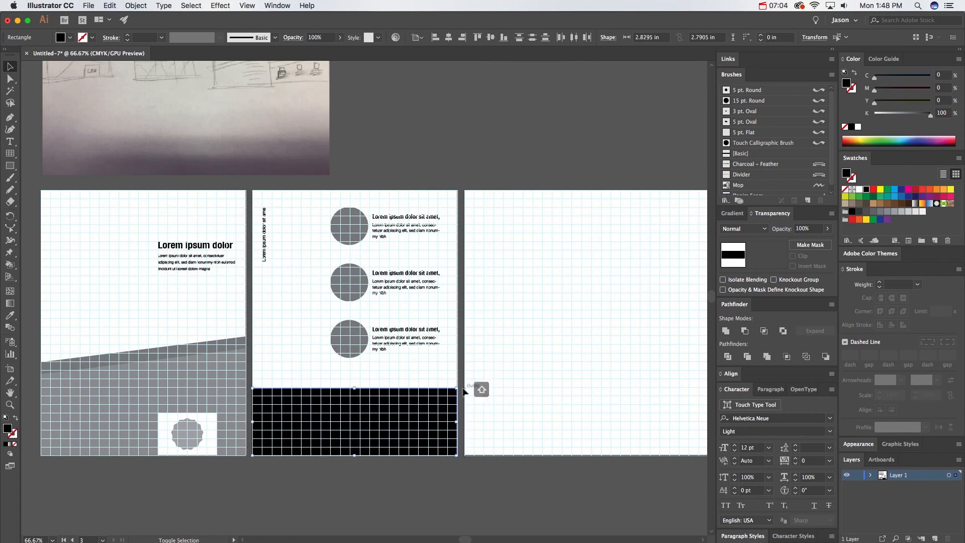
left_click(409, 459)
Step: Fill the three bottom rectangles from left to right with 70%, 30% and 10% black, and hide the grid
left_click(308, 427)
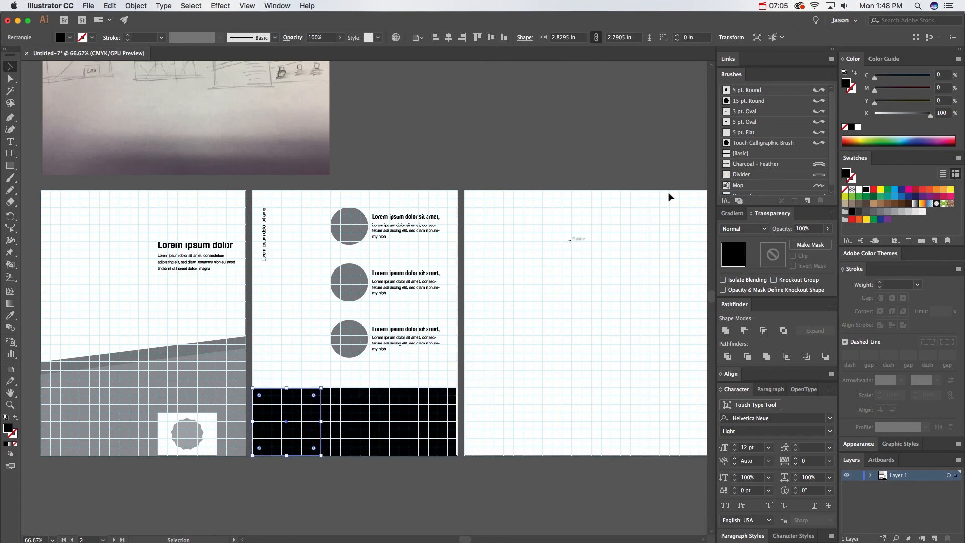
left_click(875, 215)
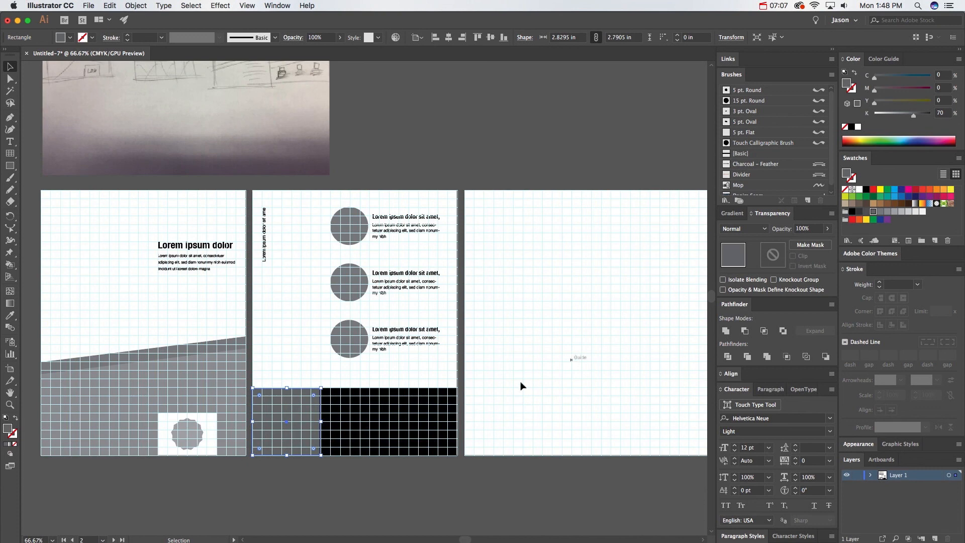
left_click(354, 422)
left_click(900, 214)
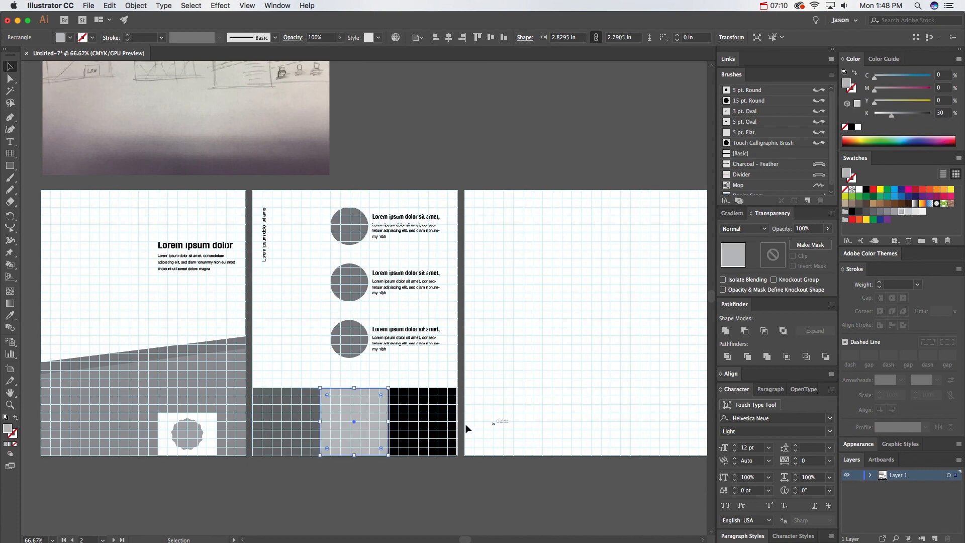
left_click(452, 425)
left_click(915, 212)
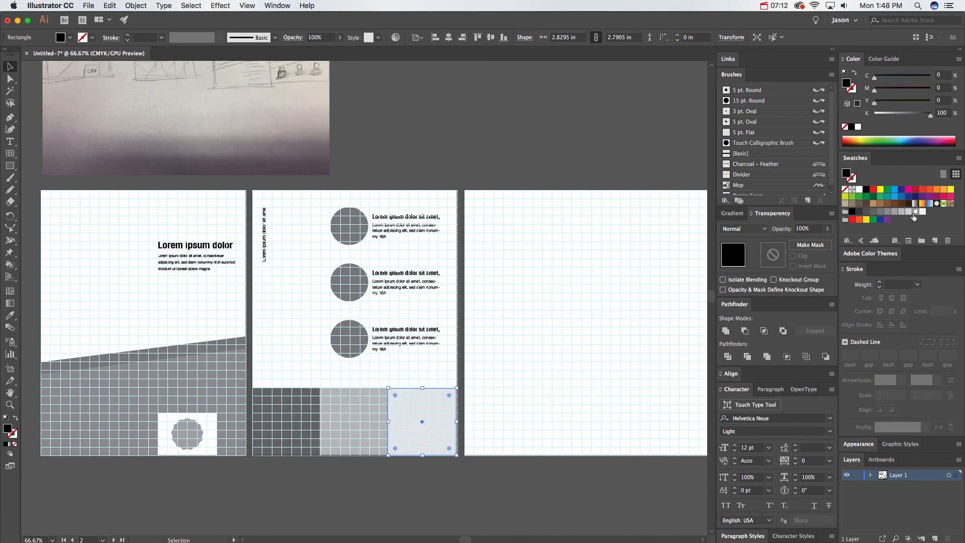
left_click(496, 466)
key("super+apostrophe")
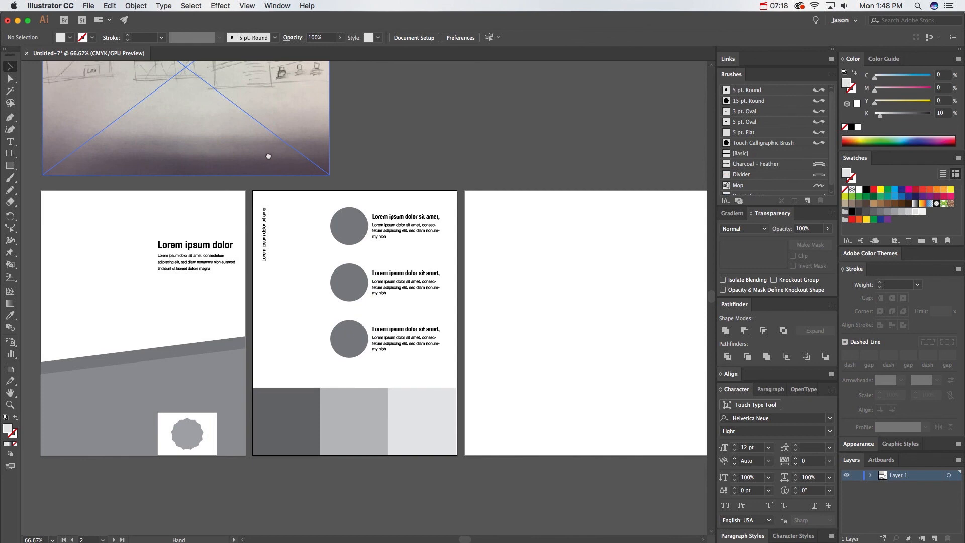
left_click_drag(267, 155, 185, 252)
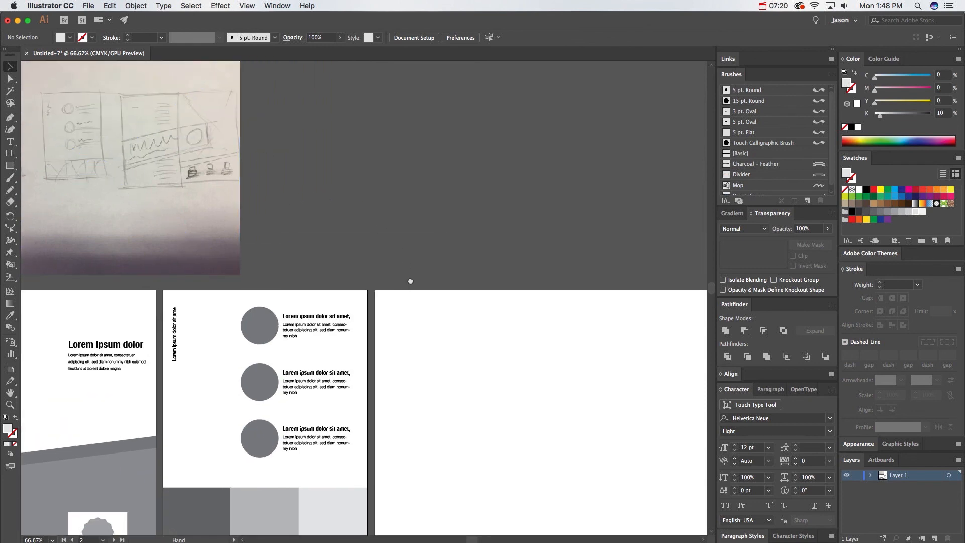
left_click_drag(384, 343, 446, 233)
left_click_drag(412, 291, 405, 295)
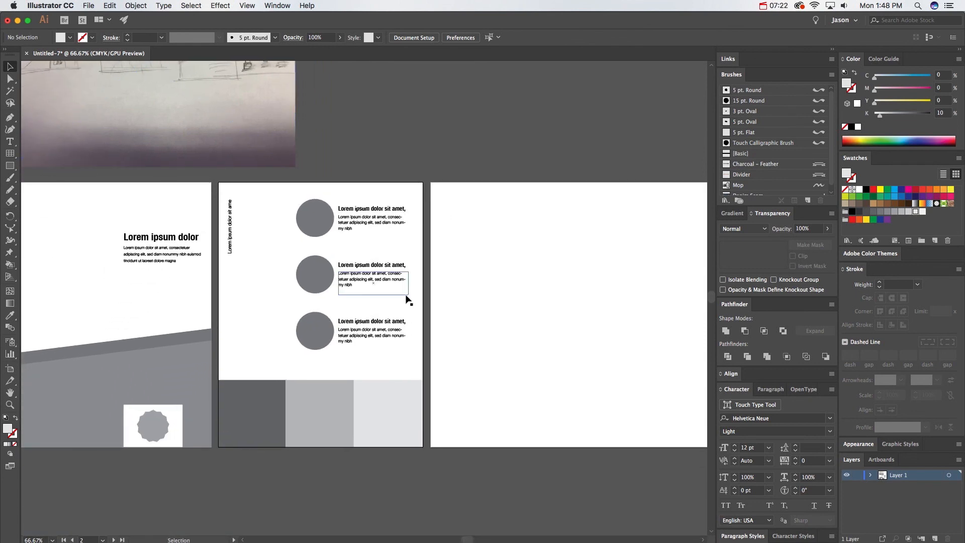